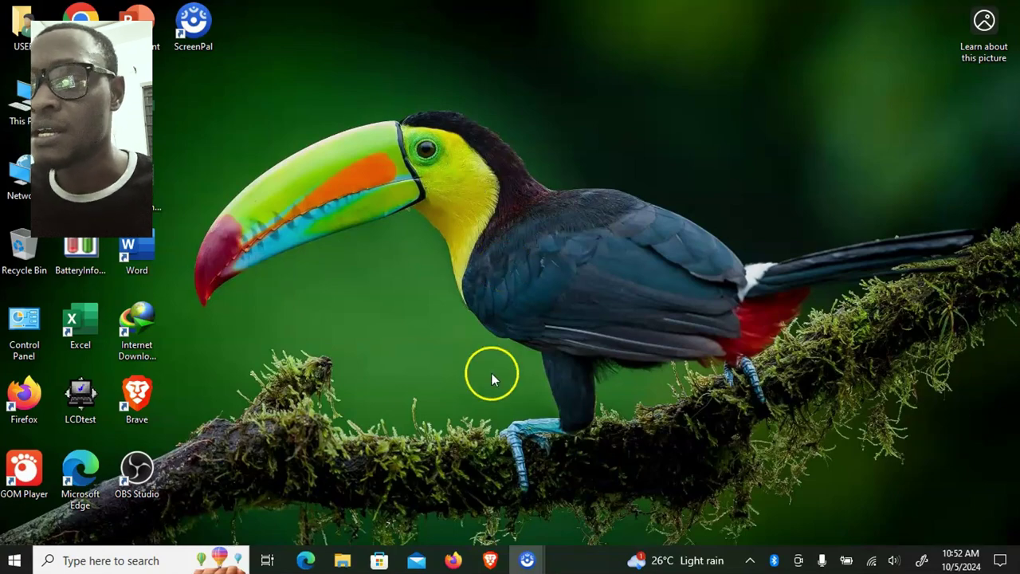
Step: Select the OBS Studio tagline on the obsproject.com homepage in Firefox, then minimize the browser
left_click(453, 560)
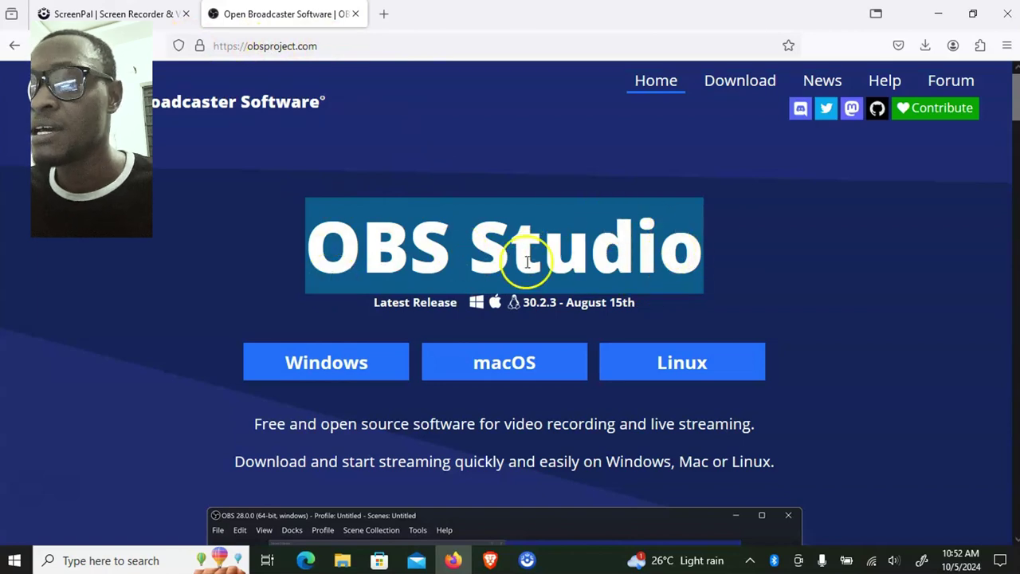
left_click_drag(253, 429, 482, 424)
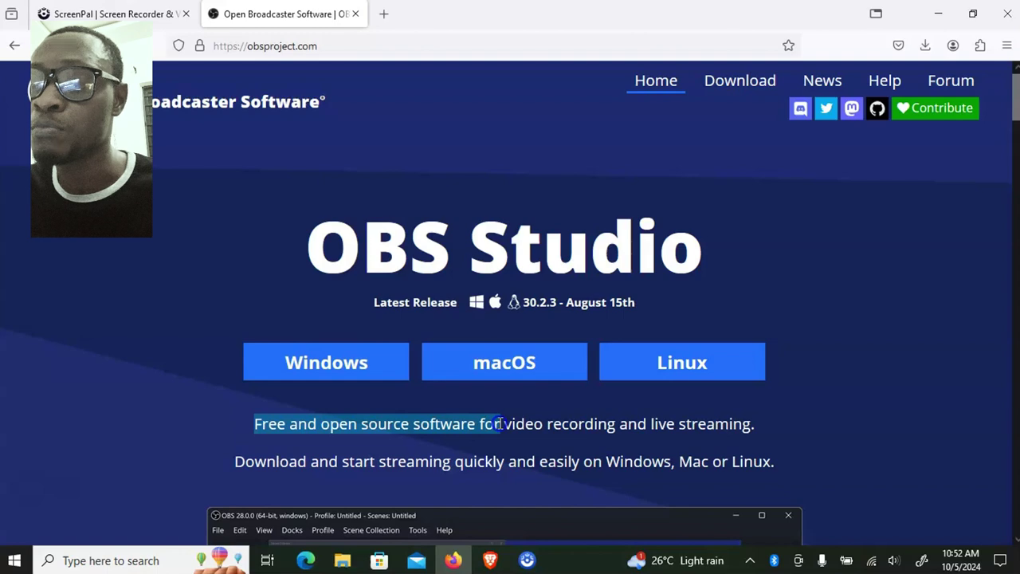
left_click_drag(523, 417, 743, 418)
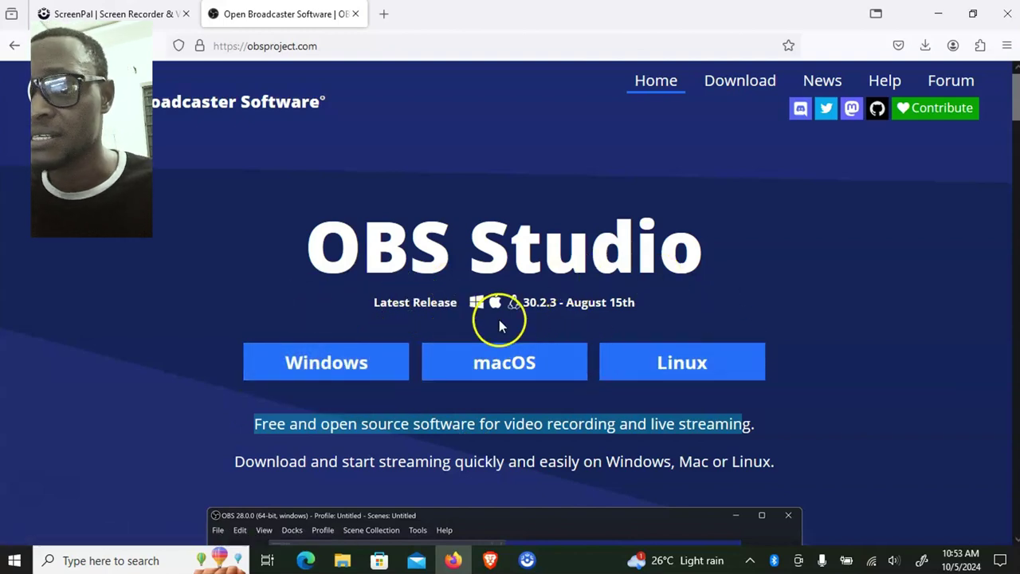
left_click(938, 14)
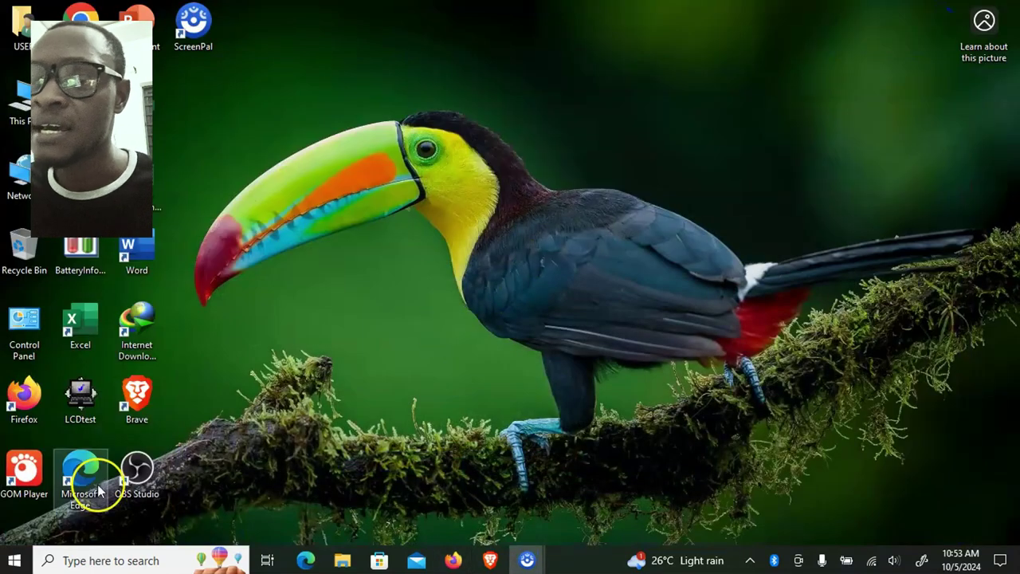
Step: Launch OBS Studio from the desktop shortcut and delete the 'screen cast' source
left_click(155, 468)
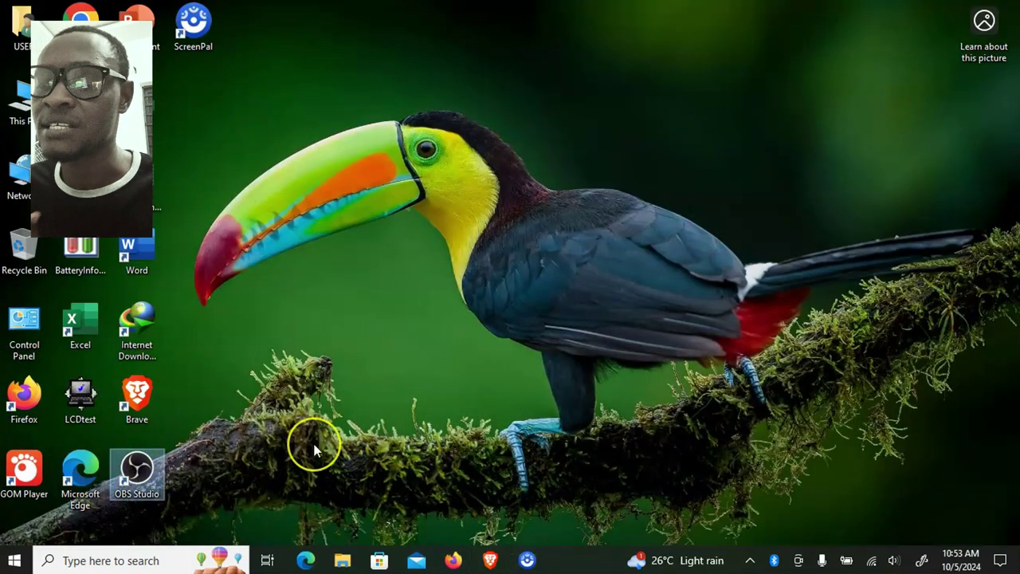
double_click(144, 467)
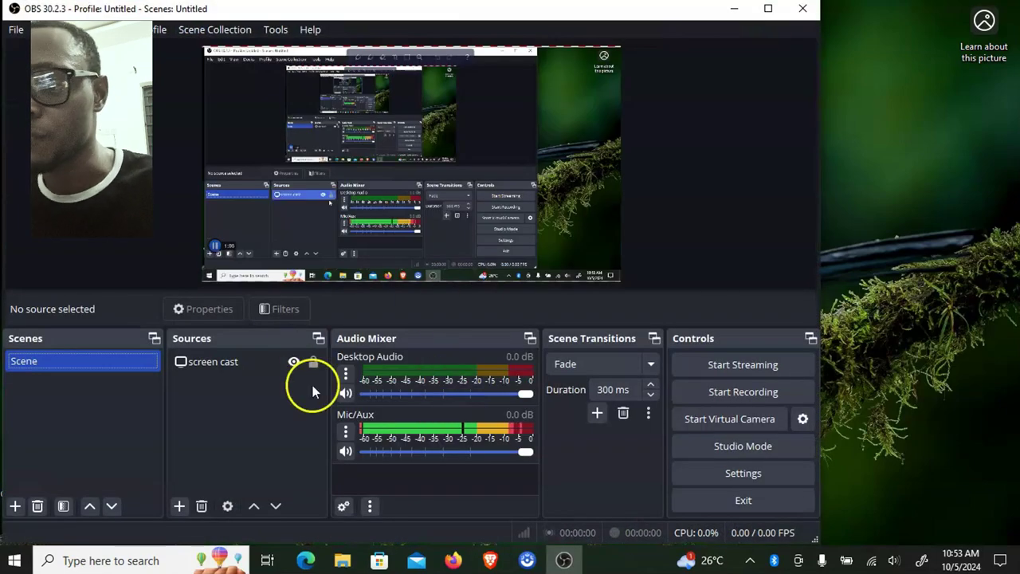
left_click(261, 361)
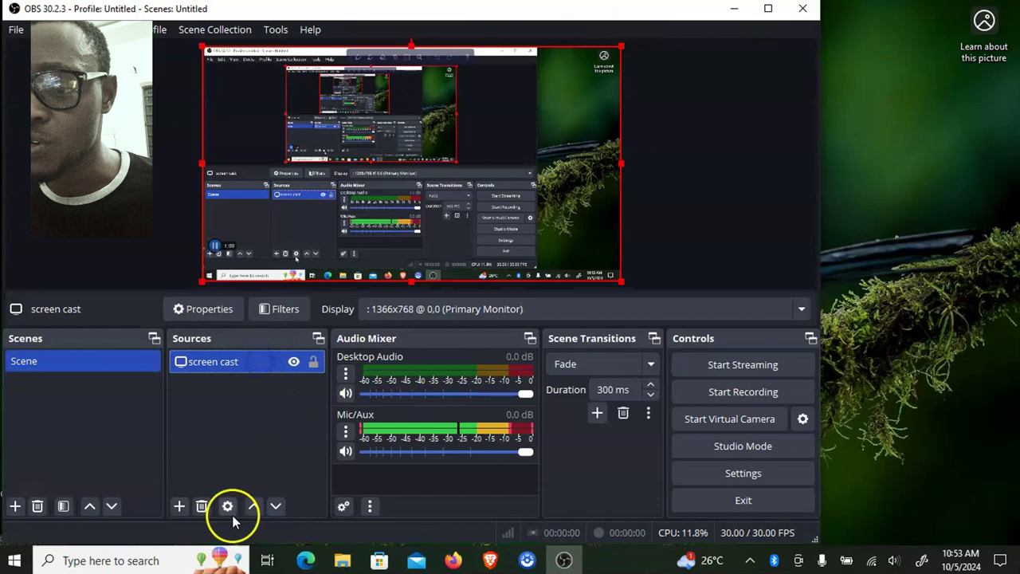
left_click(201, 507)
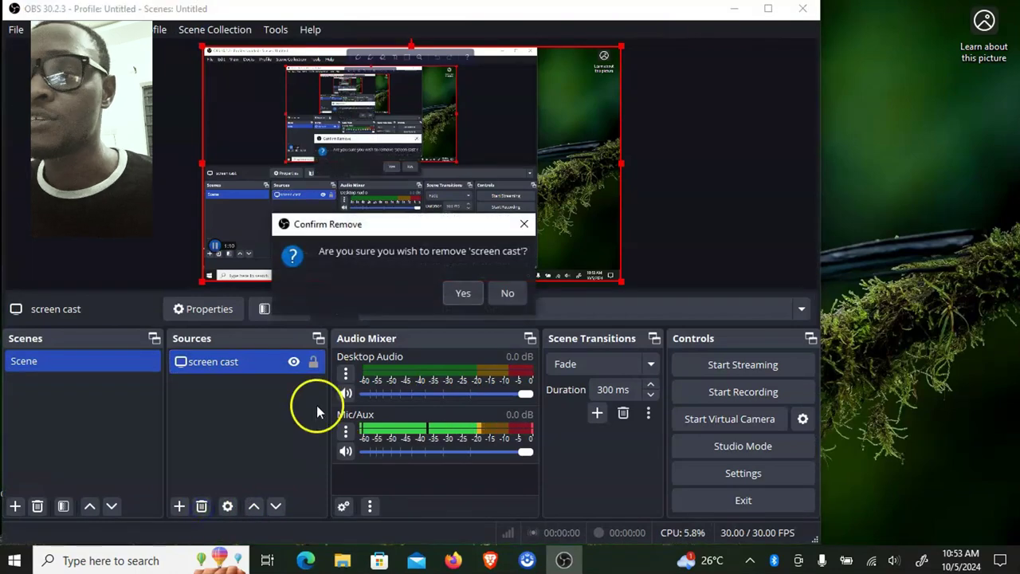
left_click(464, 295)
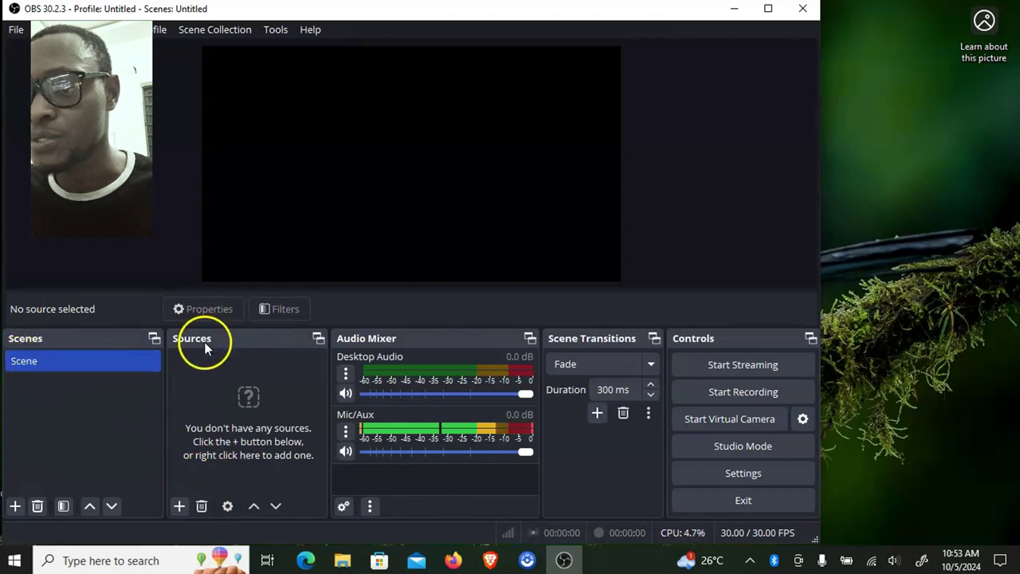
Step: Add a Display Capture source named 'video desktop capture'
left_click(180, 506)
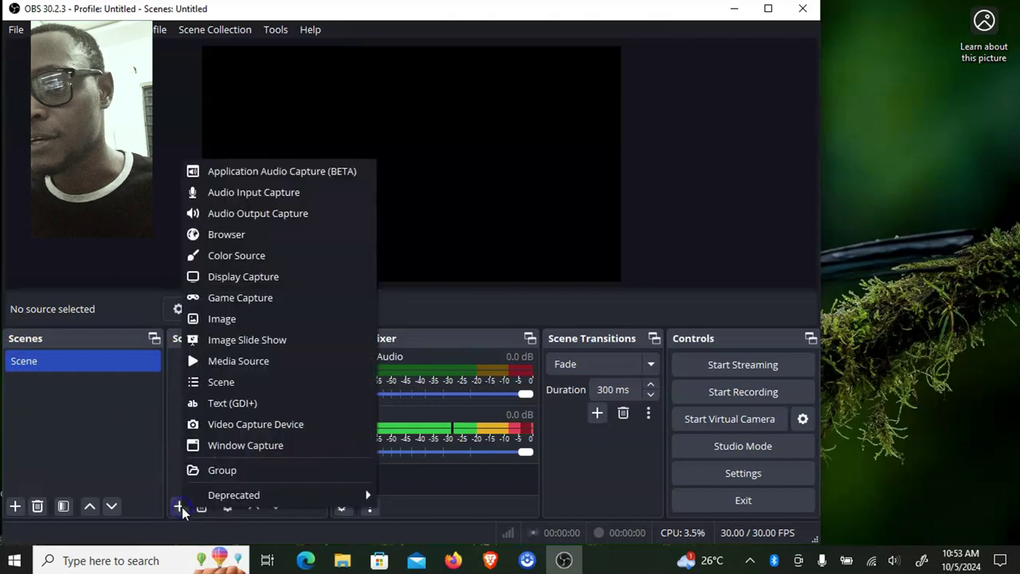
left_click(243, 277)
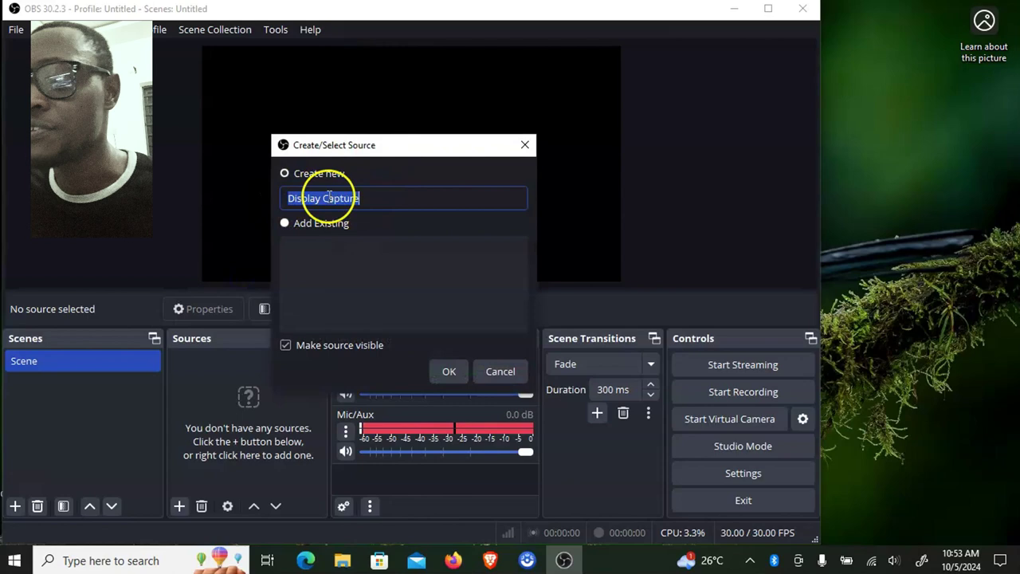
type("video")
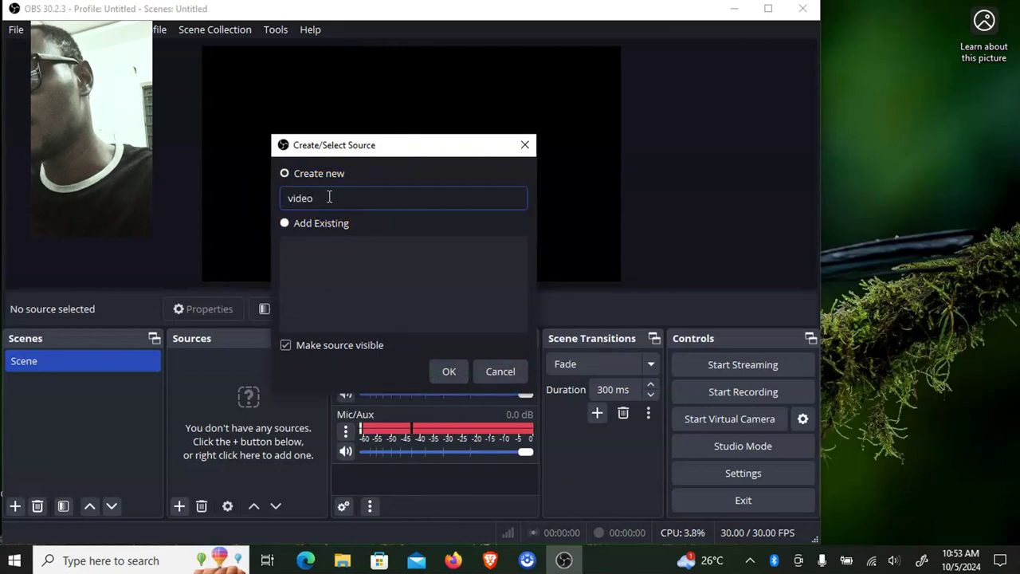
type(" deskto")
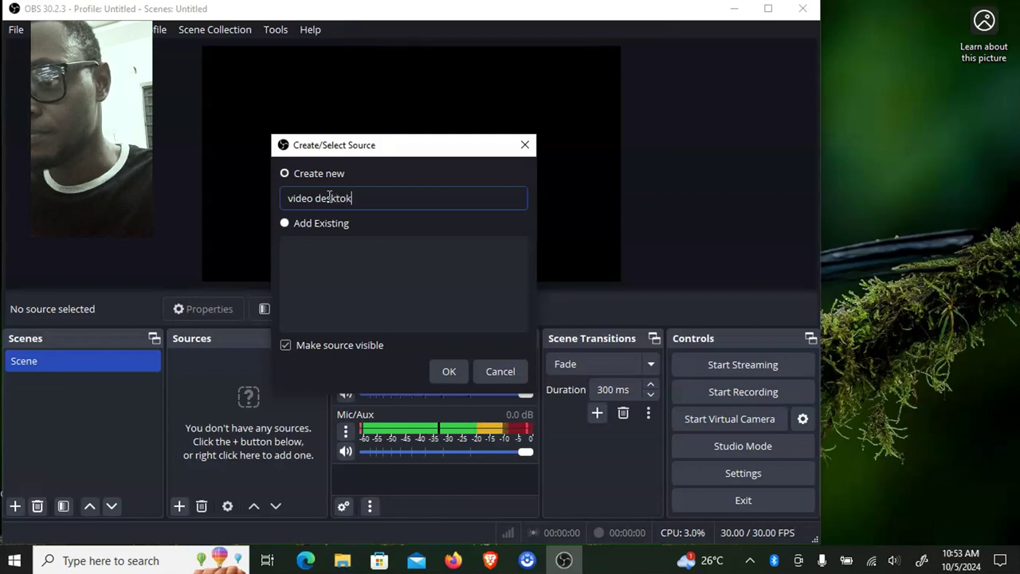
type("p")
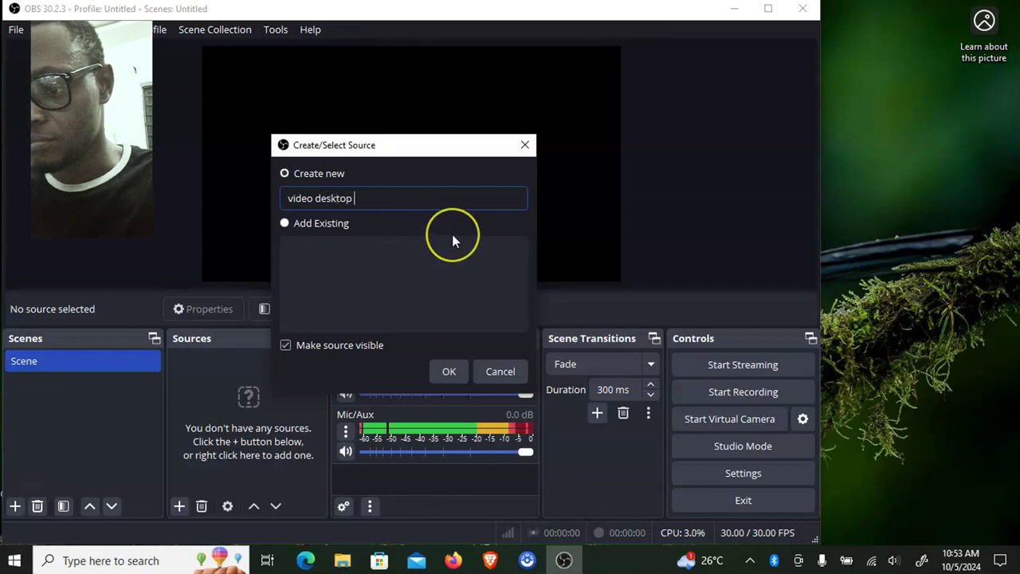
type(" capture")
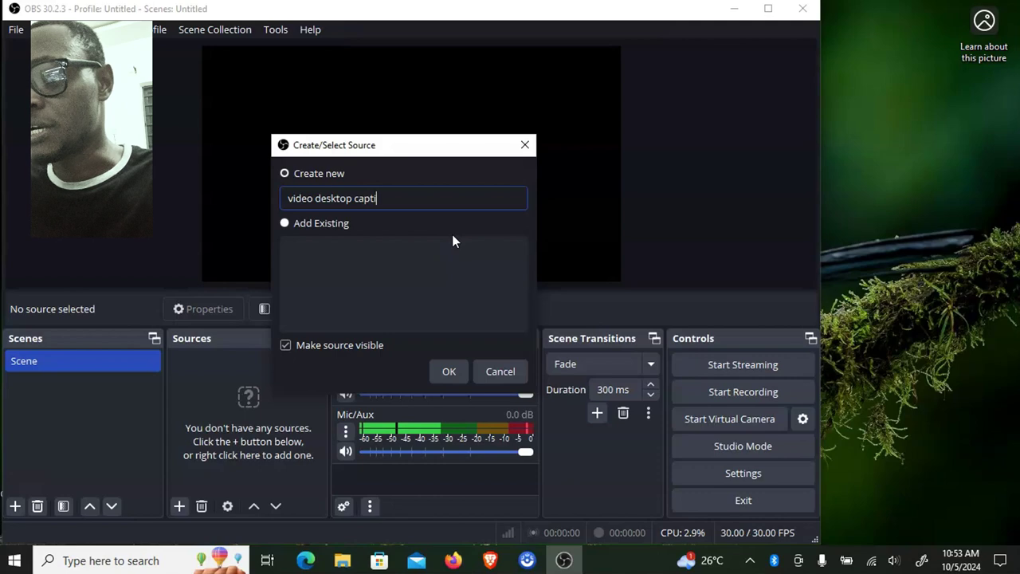
left_click(449, 370)
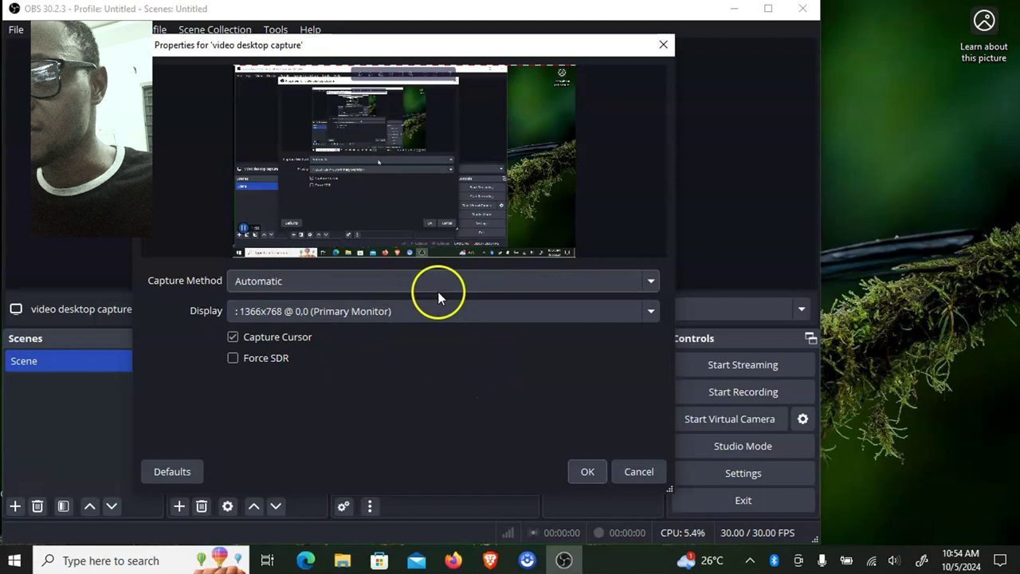
Step: Accept the display capture settings with cursor capture on, start recording, and minimize OBS
left_click(302, 339)
left_click(292, 341)
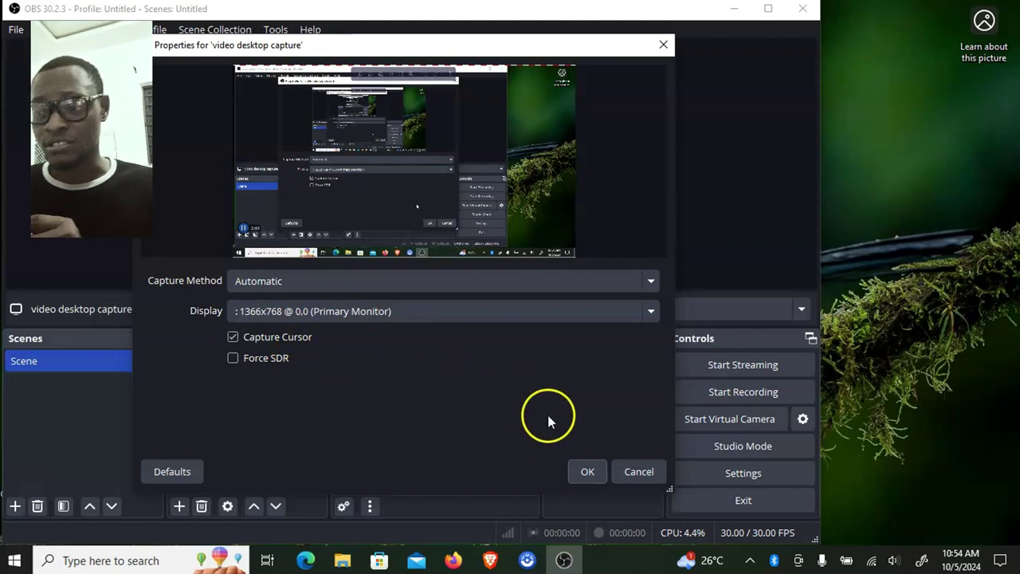
left_click(587, 471)
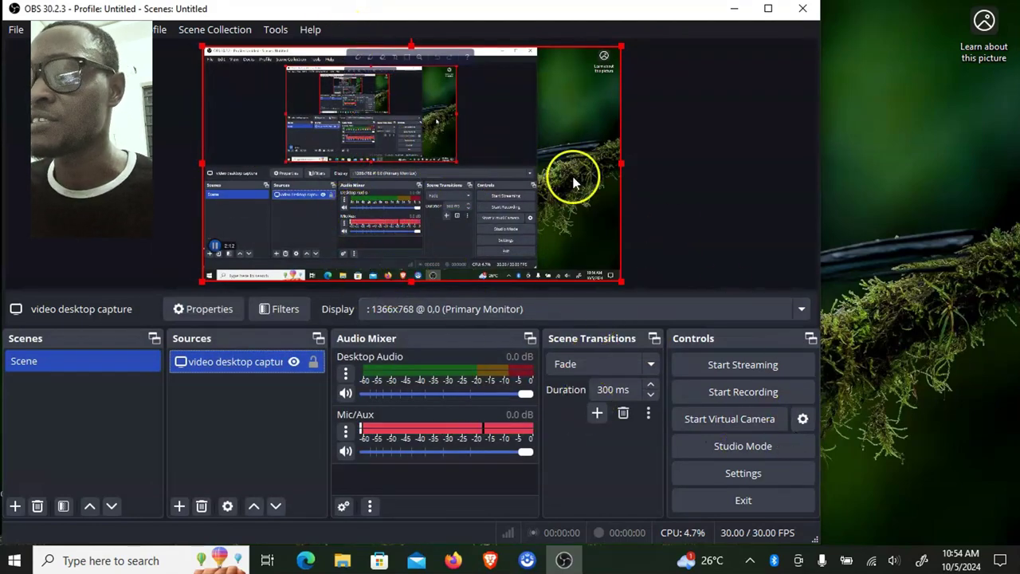
left_click(707, 396)
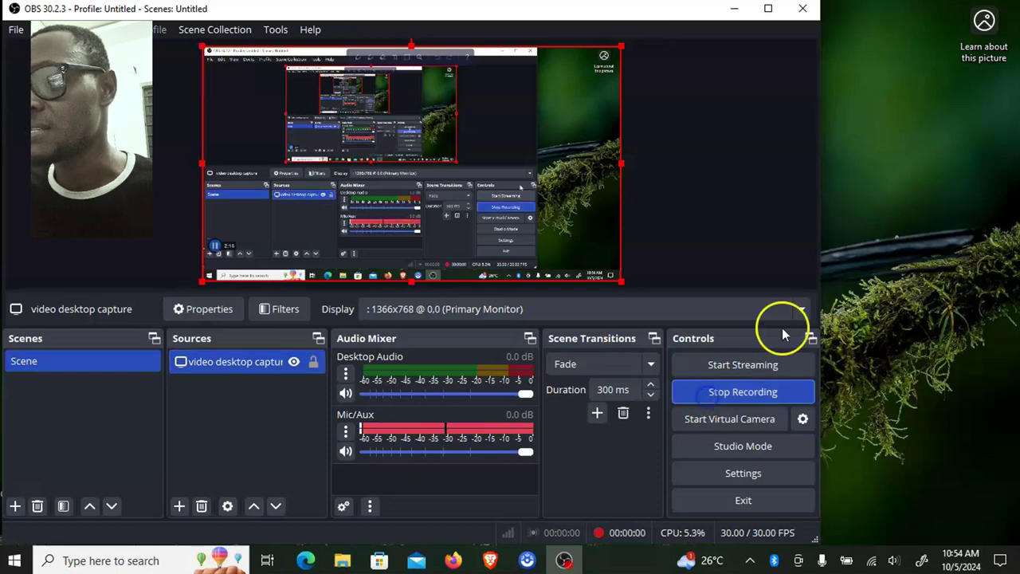
left_click(734, 9)
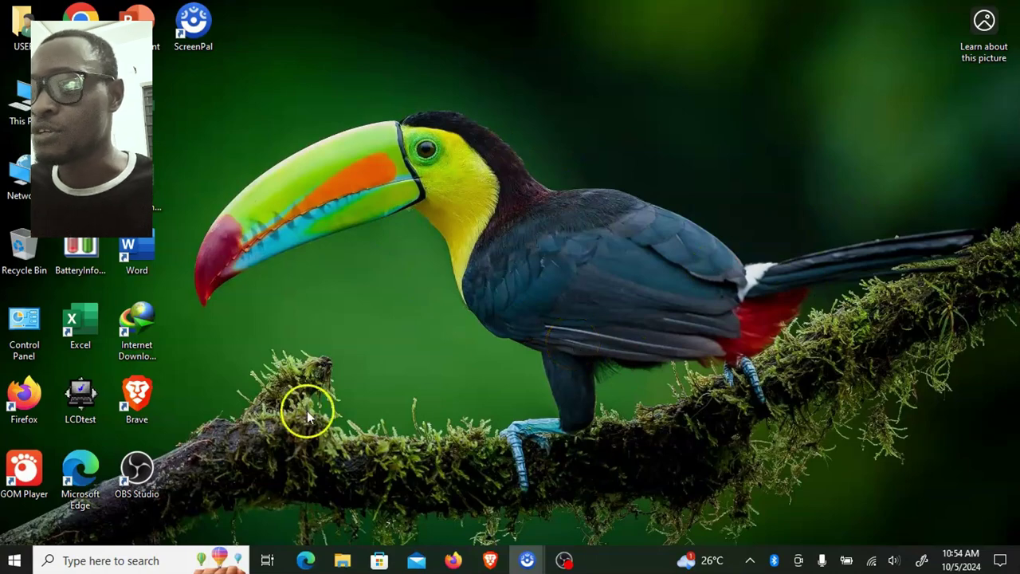
left_click(454, 561)
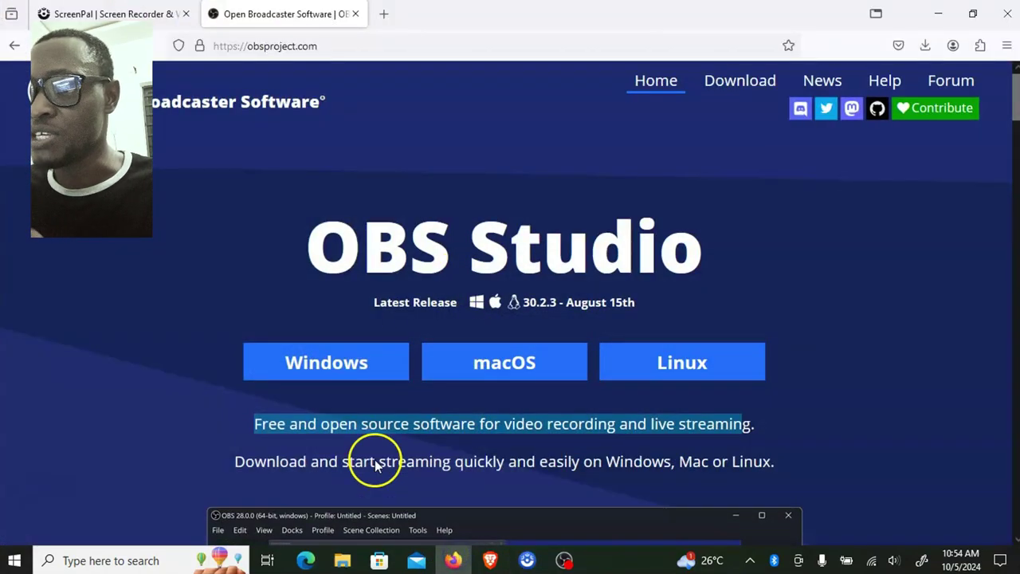
left_click(137, 12)
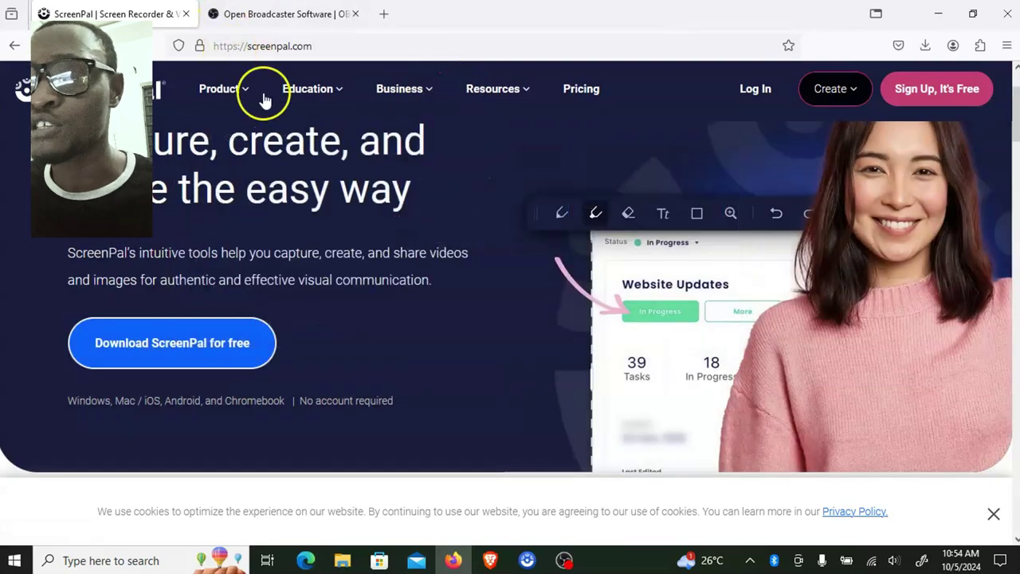
mouse_move(231, 89)
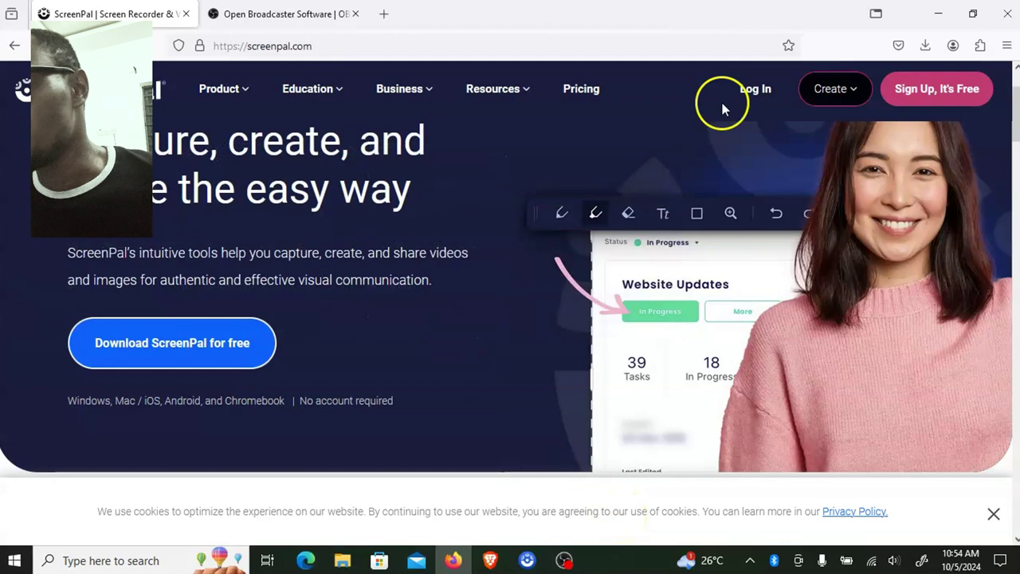
left_click(939, 22)
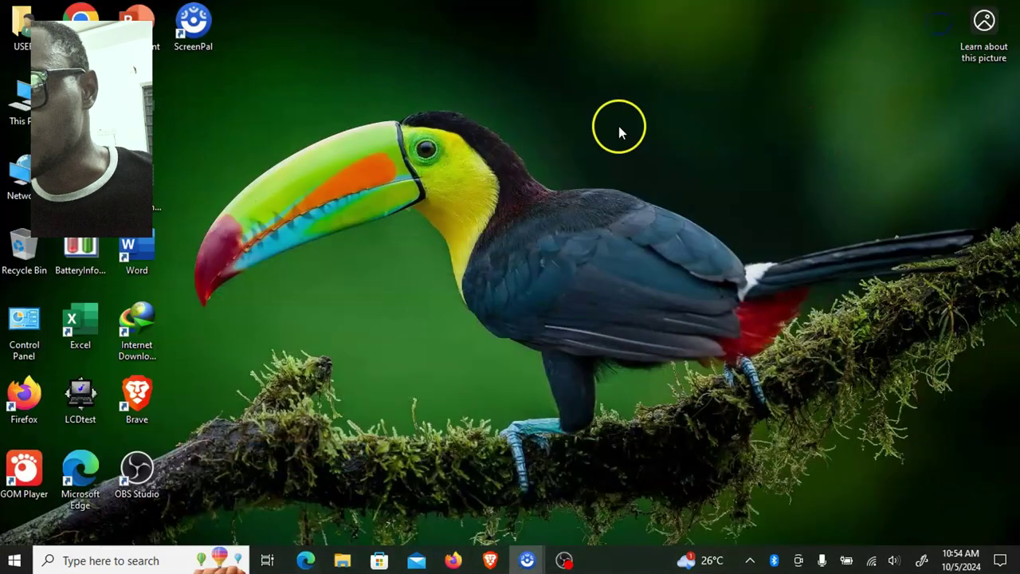
Step: Stop the recording and check the Output recording path C:\Users\USER\Videos in Settings
left_click(561, 561)
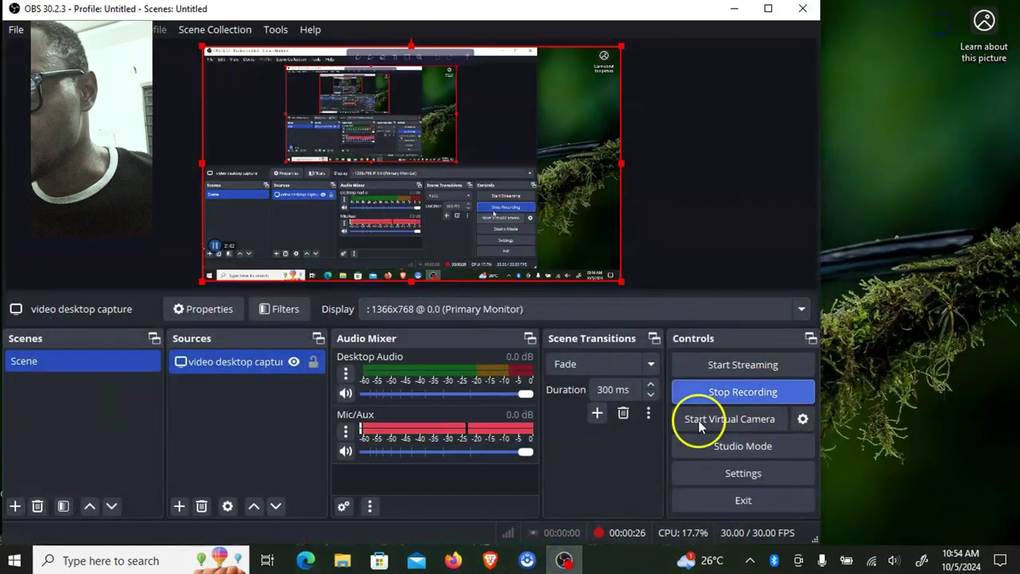
left_click(728, 398)
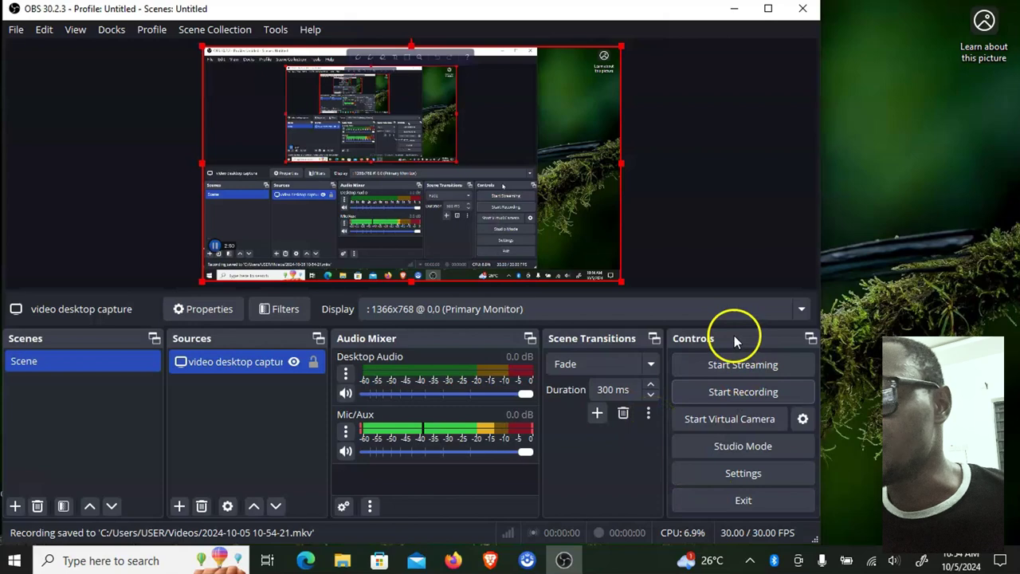
left_click(739, 476)
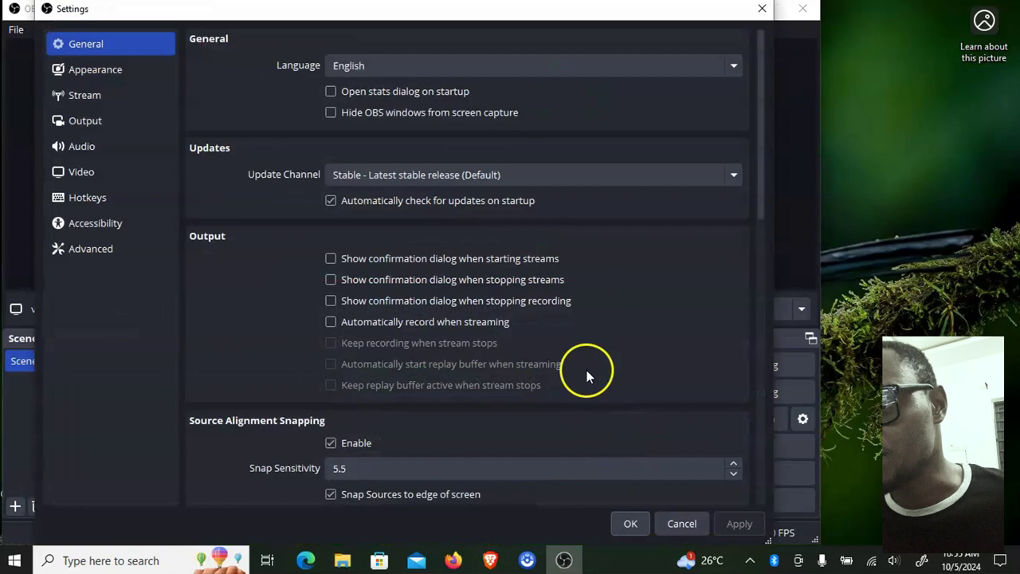
left_click(103, 125)
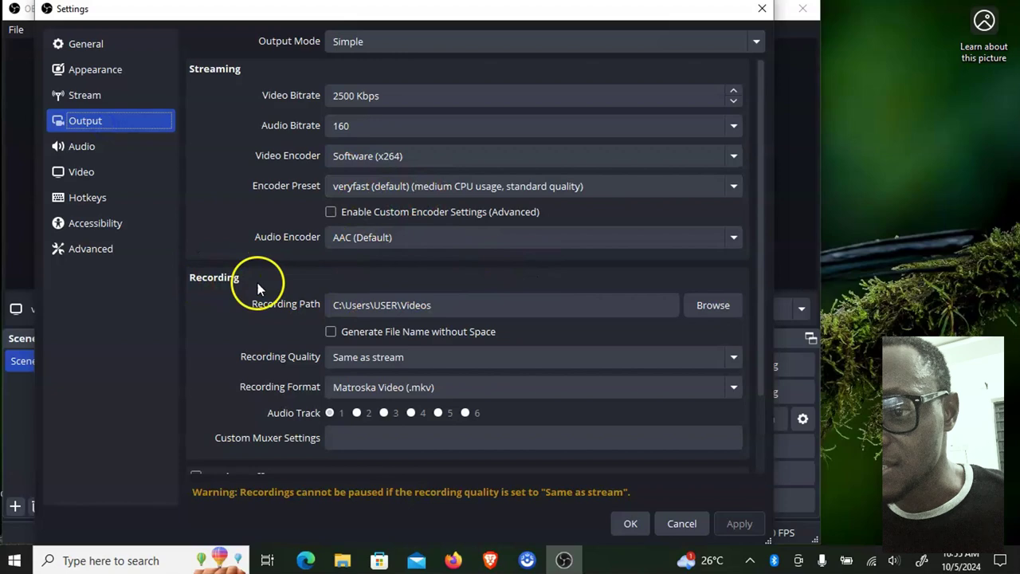
left_click(327, 305)
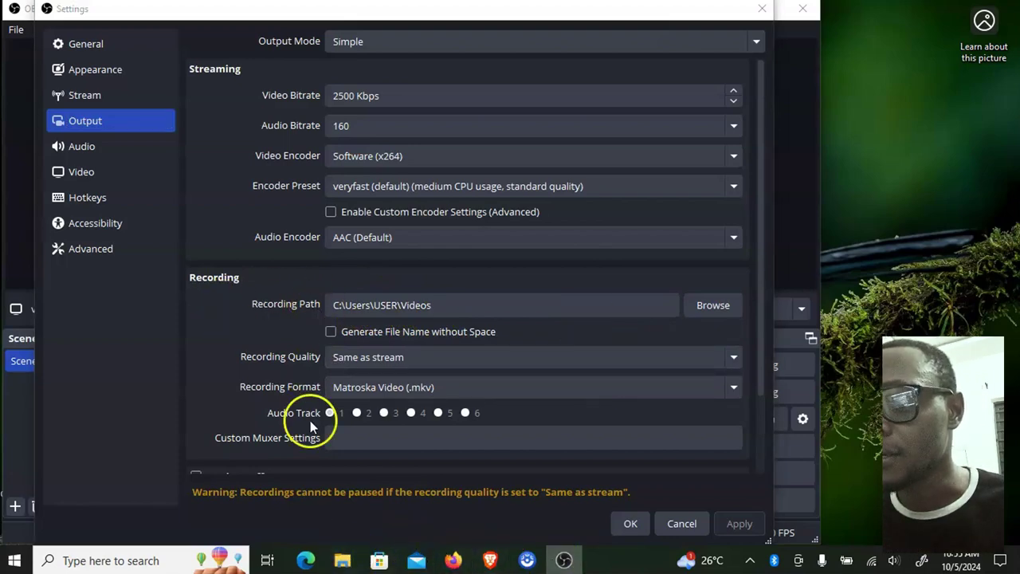
left_click(342, 560)
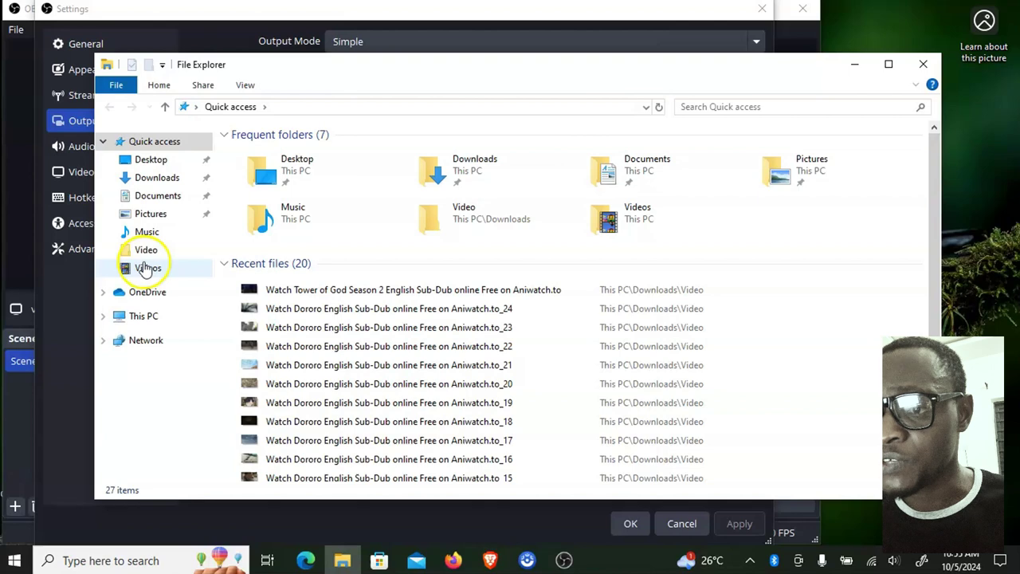
left_click(148, 268)
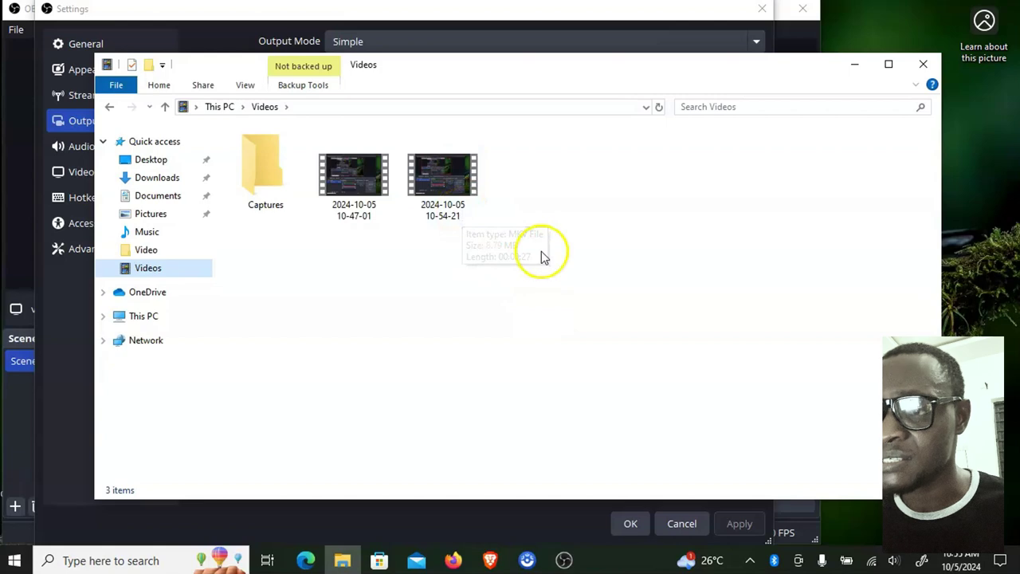
double_click(459, 183)
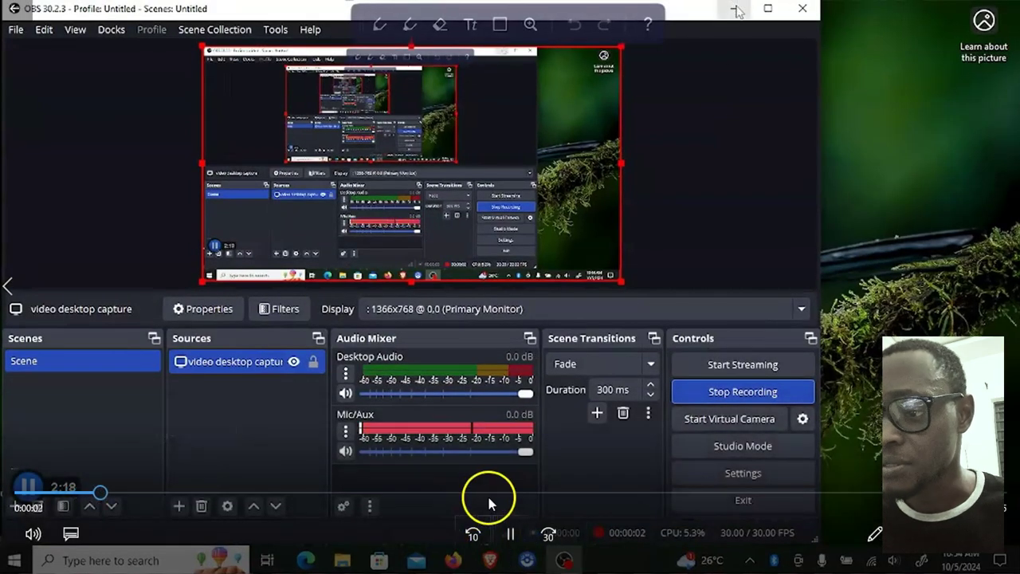
Step: Skip ahead through the 27-second recording, then minimize the media player
left_click_drag(487, 494, 562, 503)
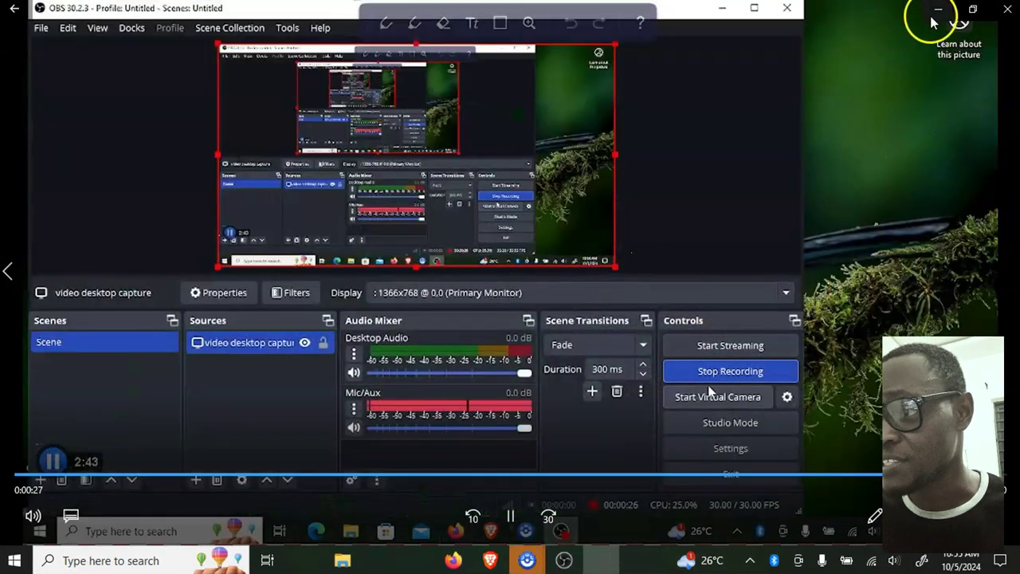
left_click(939, 10)
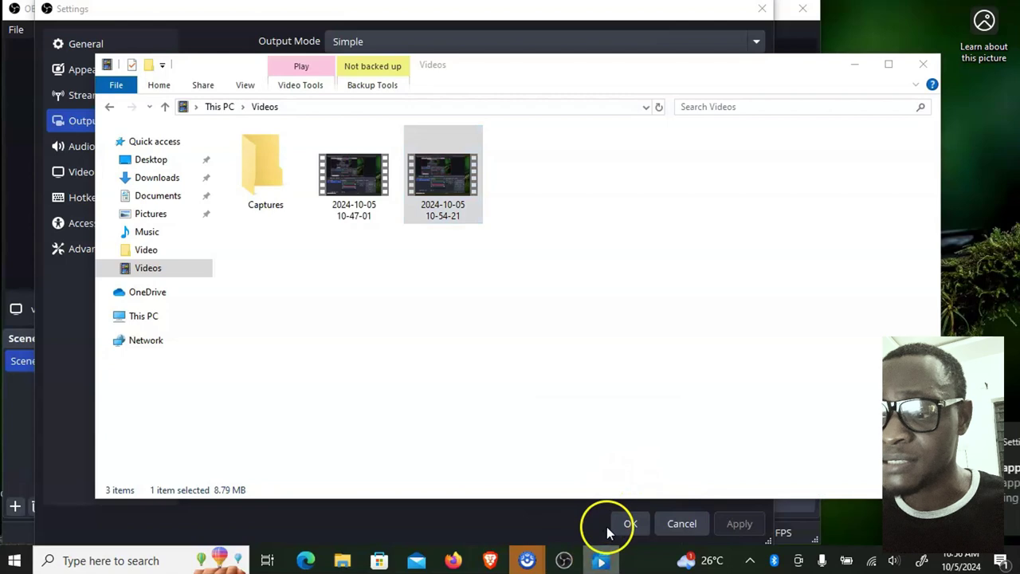
Step: Close Movies & TV and File Explorer, then confirm the OBS Settings with OK
right_click(600, 560)
left_click(611, 531)
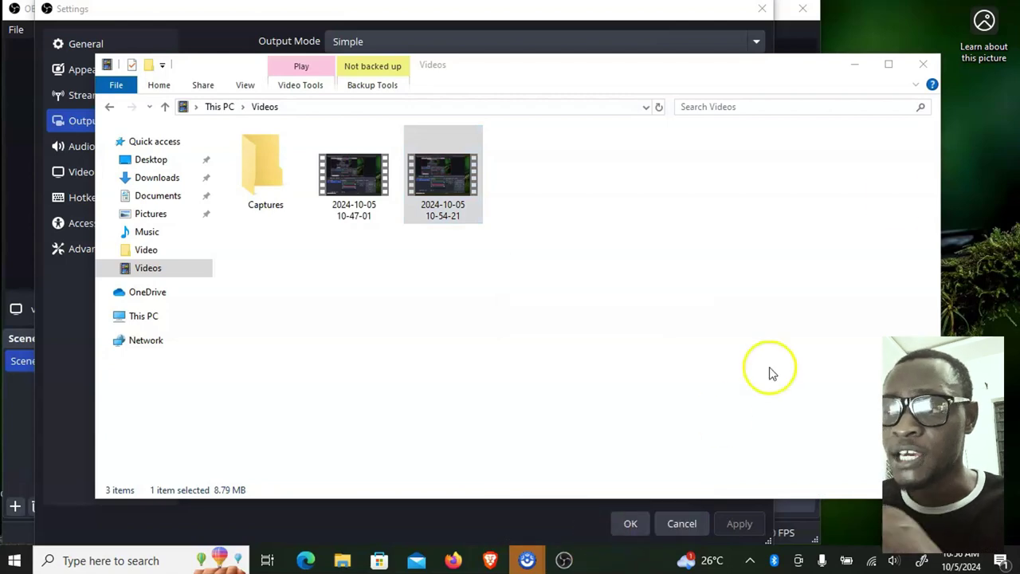
left_click(923, 63)
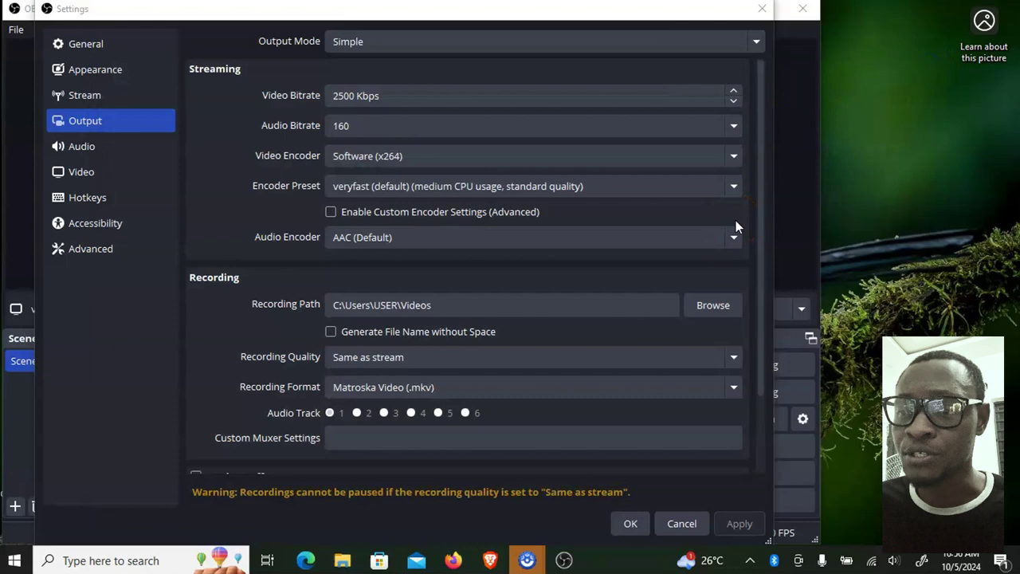
left_click(631, 524)
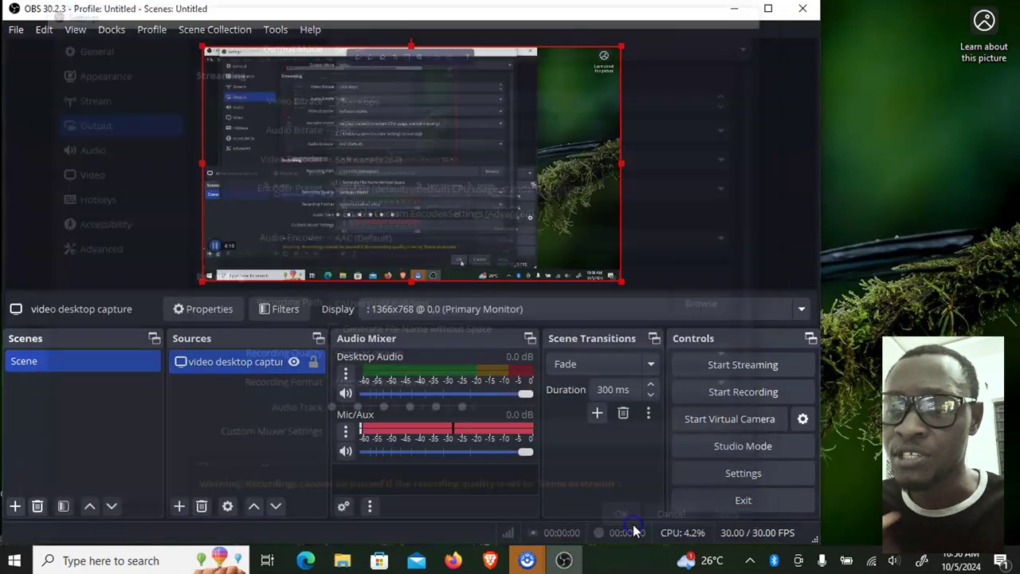